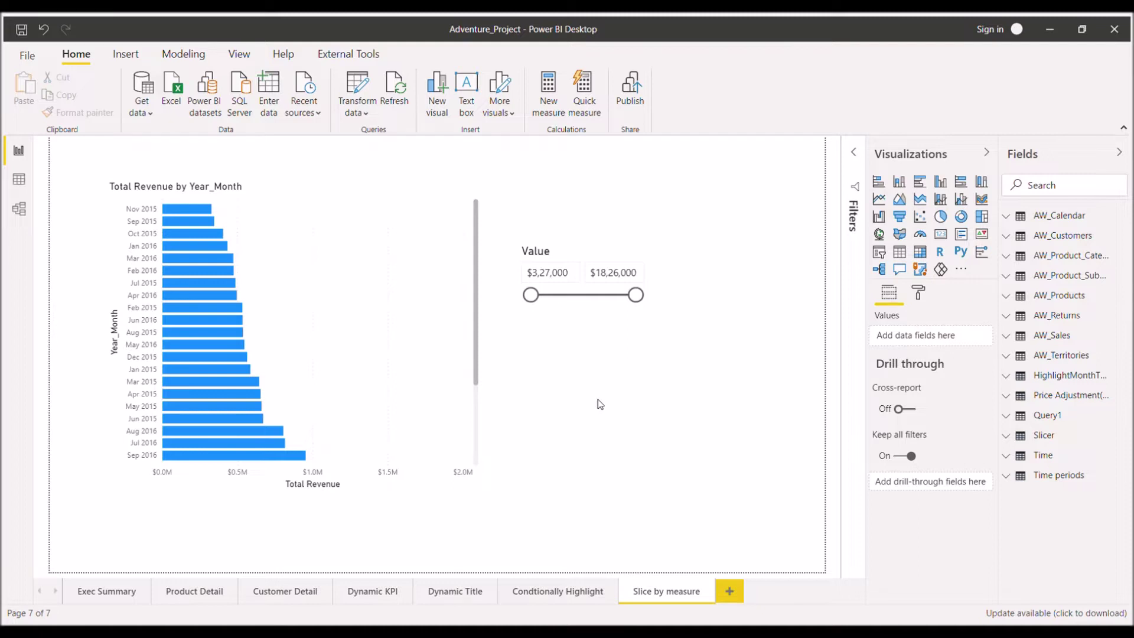
Create a new blank measure in the AW_Sales table and expand the formula bar to a large editor
left_click(13, 216)
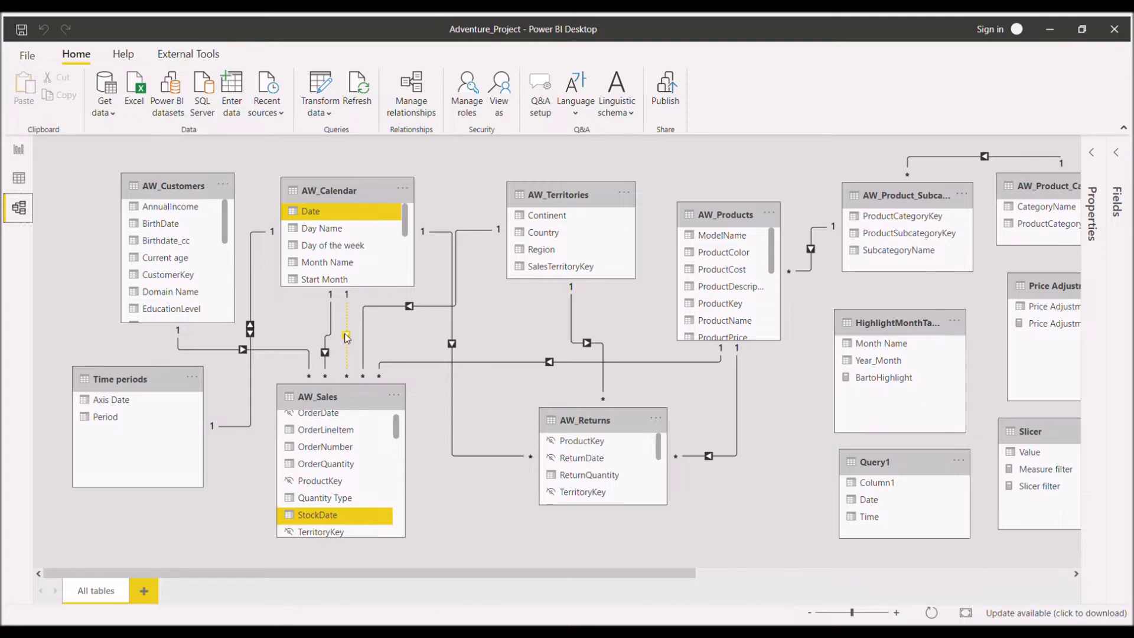
left_click(18, 151)
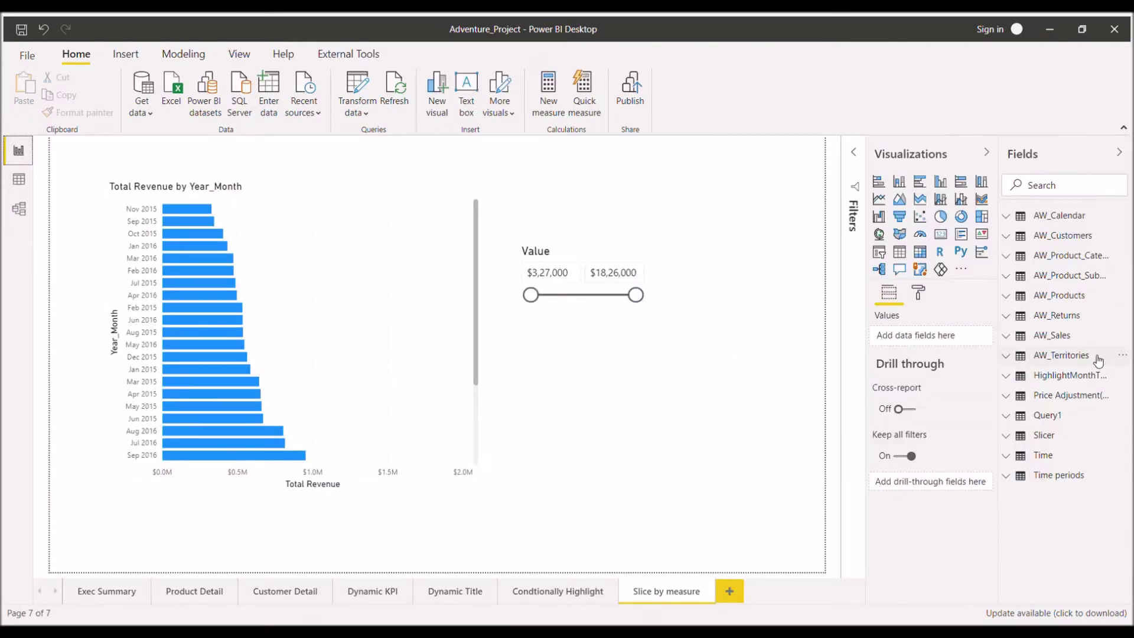
left_click(1007, 337)
right_click(1067, 421)
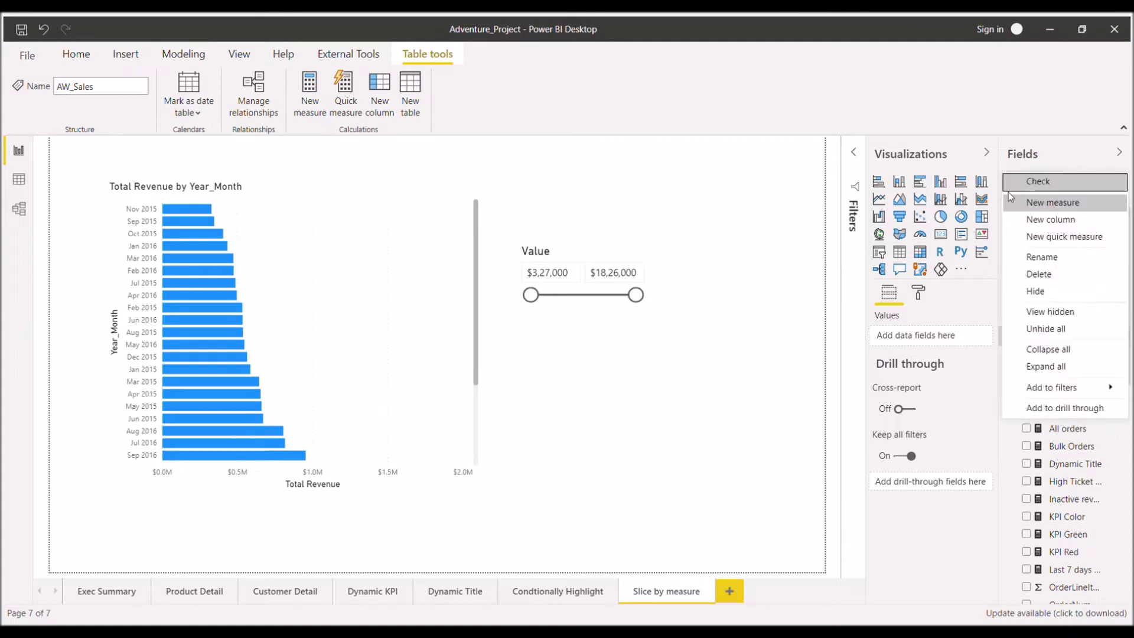
left_click(1040, 202)
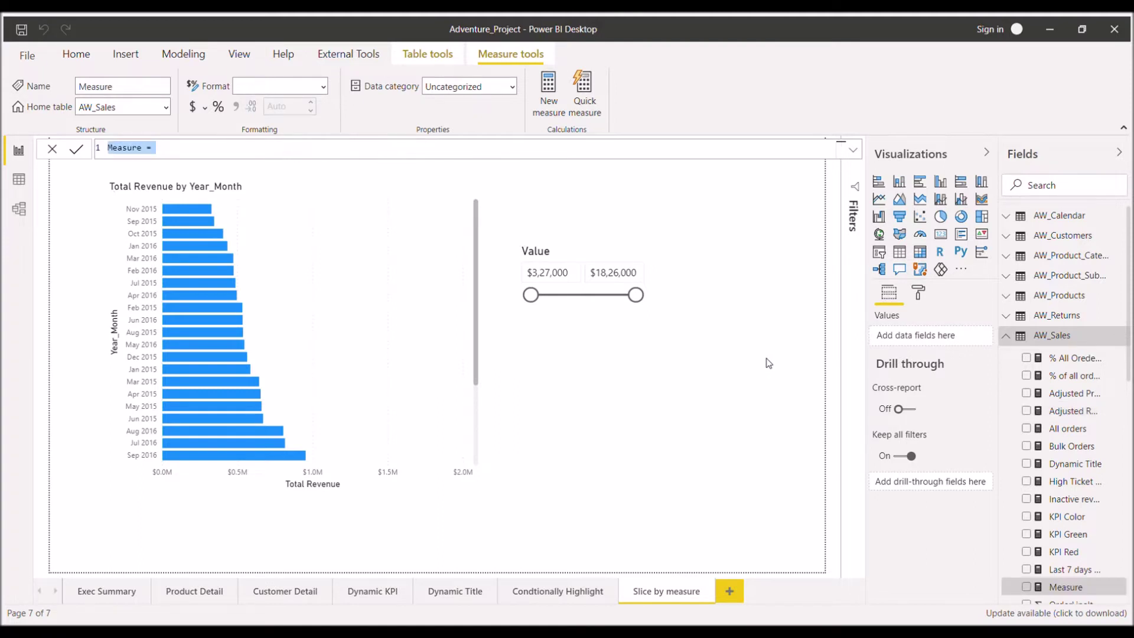
left_click(852, 152)
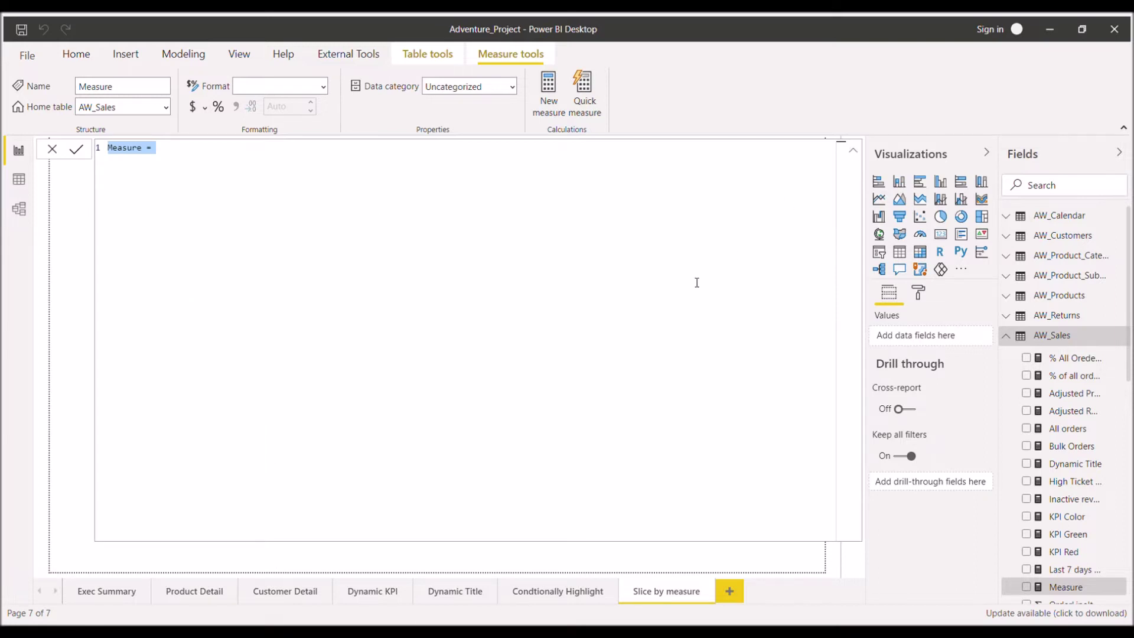
scroll(698, 282, "up", 5, "ctrl")
scroll(697, 282, "up", 1, "ctrl")
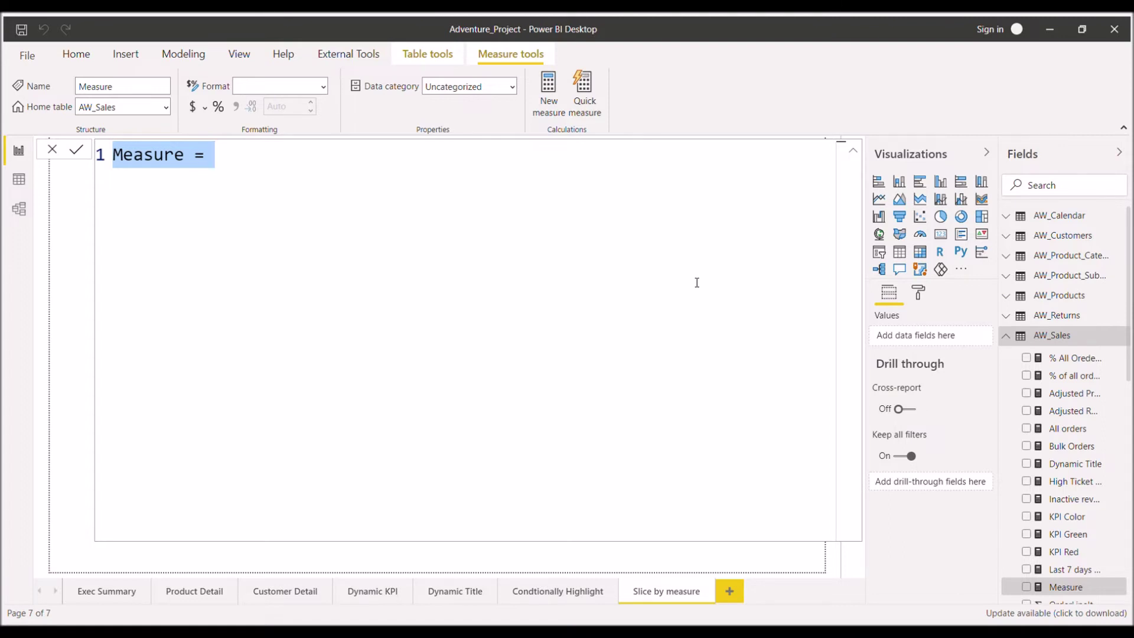
Name the measure 'Total Revenue with inactive stats' and start its formula with CALCULATE([Total Revenue],
type("Tota")
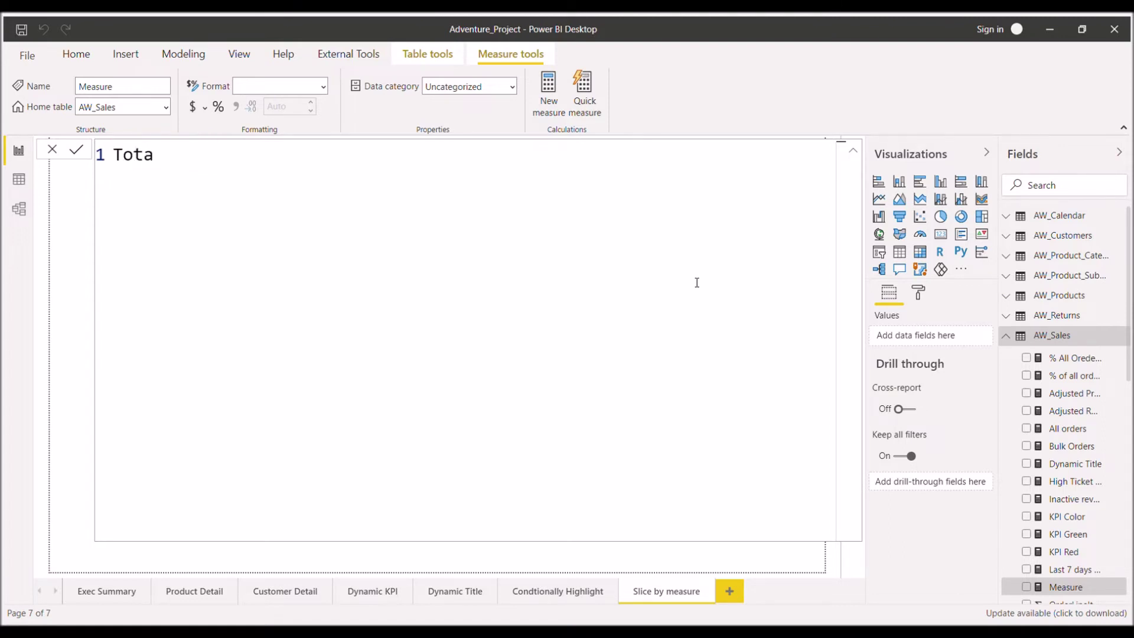
type("l Revenue")
key("BackSpace")
type("ue wit")
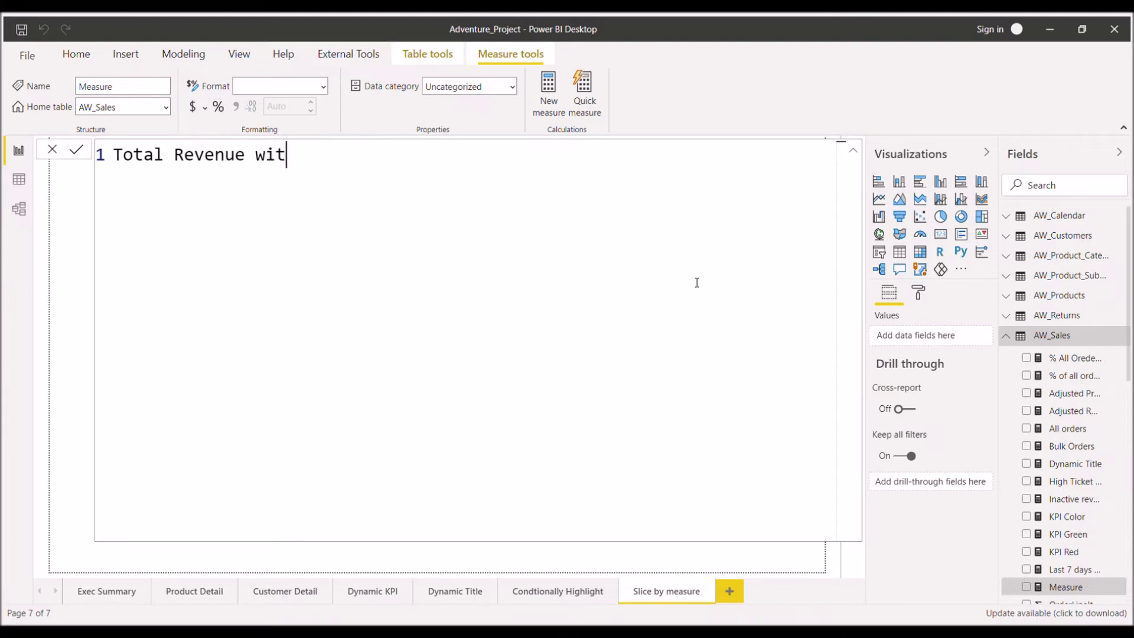
type("h inactive ")
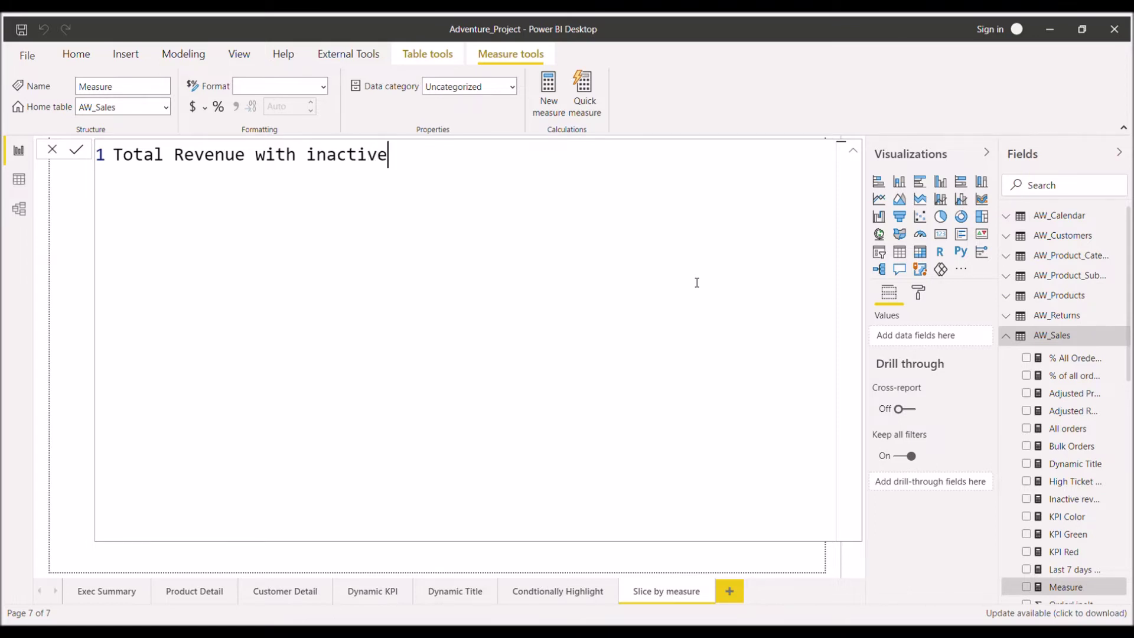
type("stats = ca")
key("Tab")
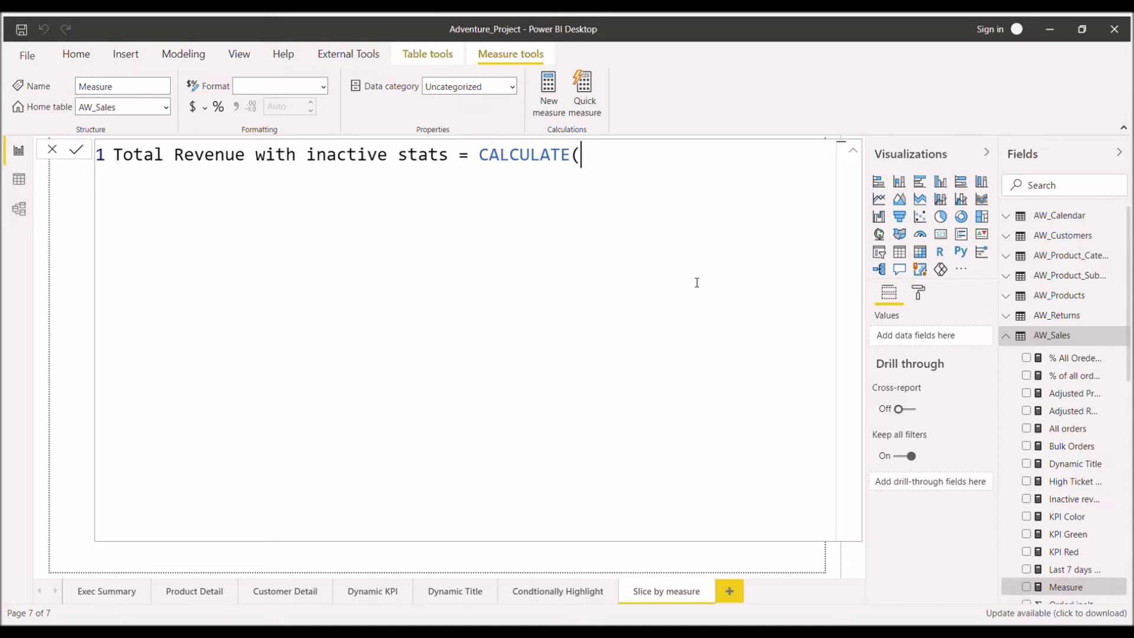
type("total reve")
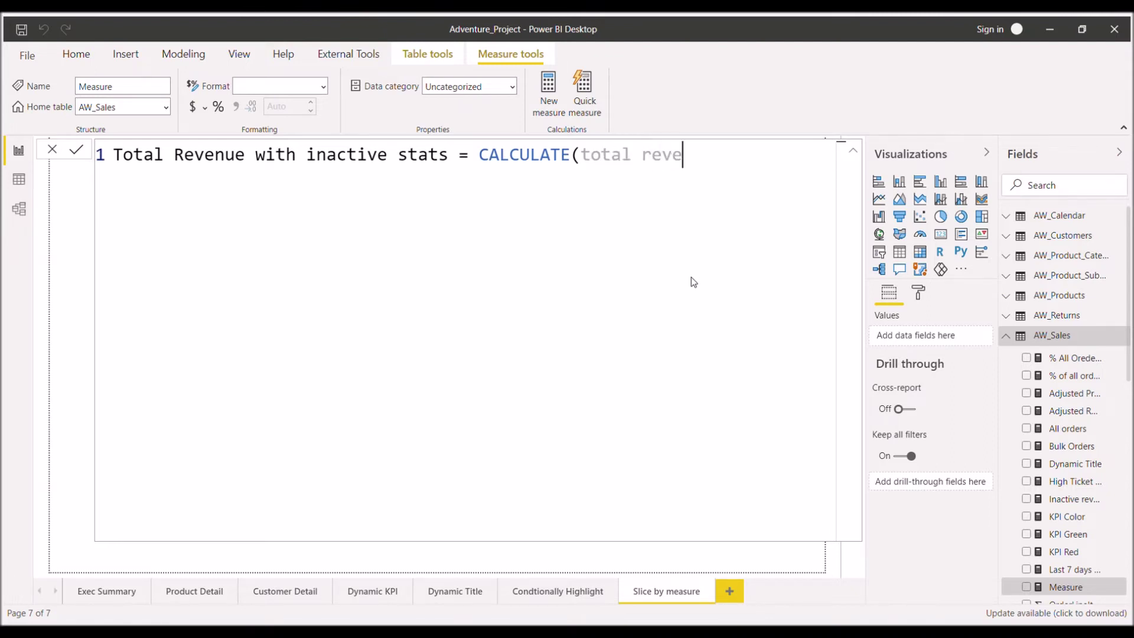
key("Tab")
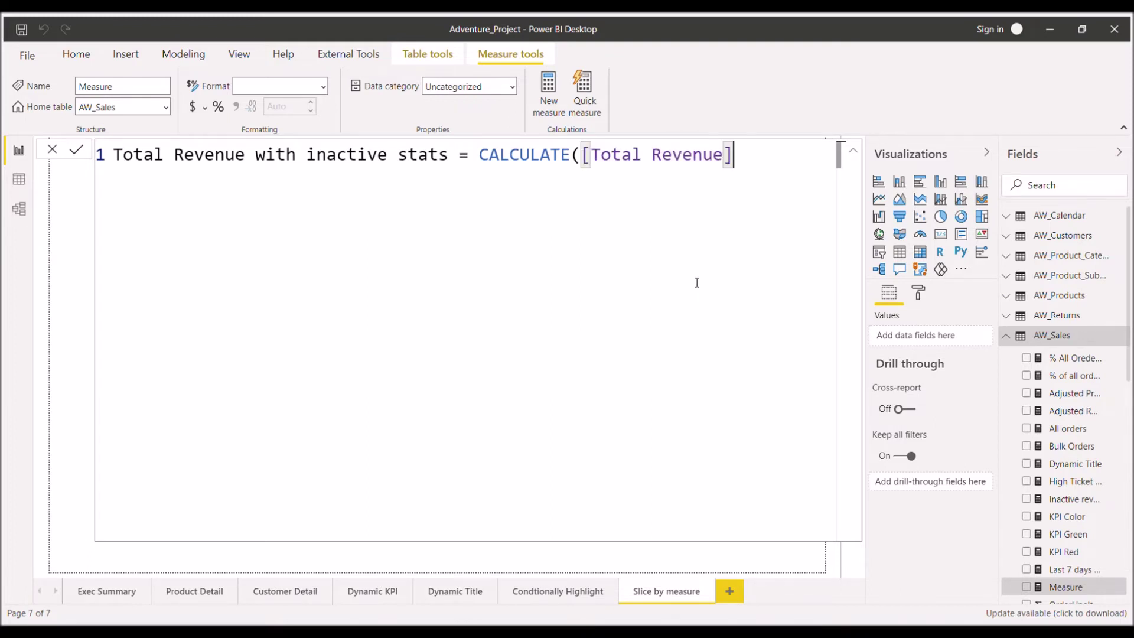
type(",")
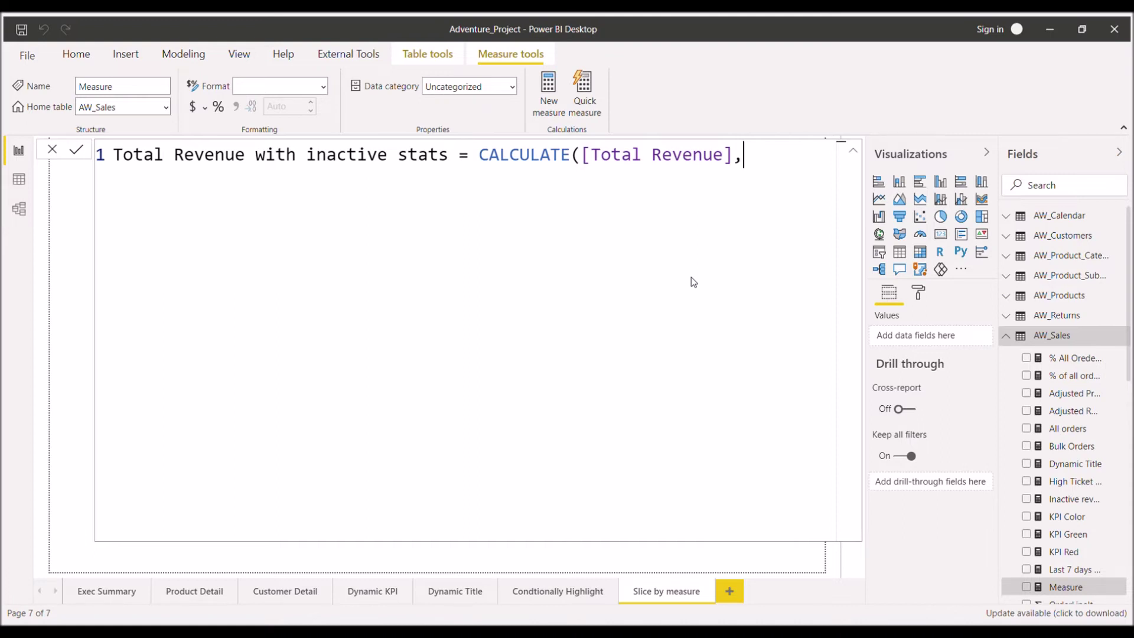
Finish the formula with USERELATIONSHIP(AW_Calendar[Date],AW_Sales[StockDate])), closing both brackets, and commit it
type("user")
key("Tab")
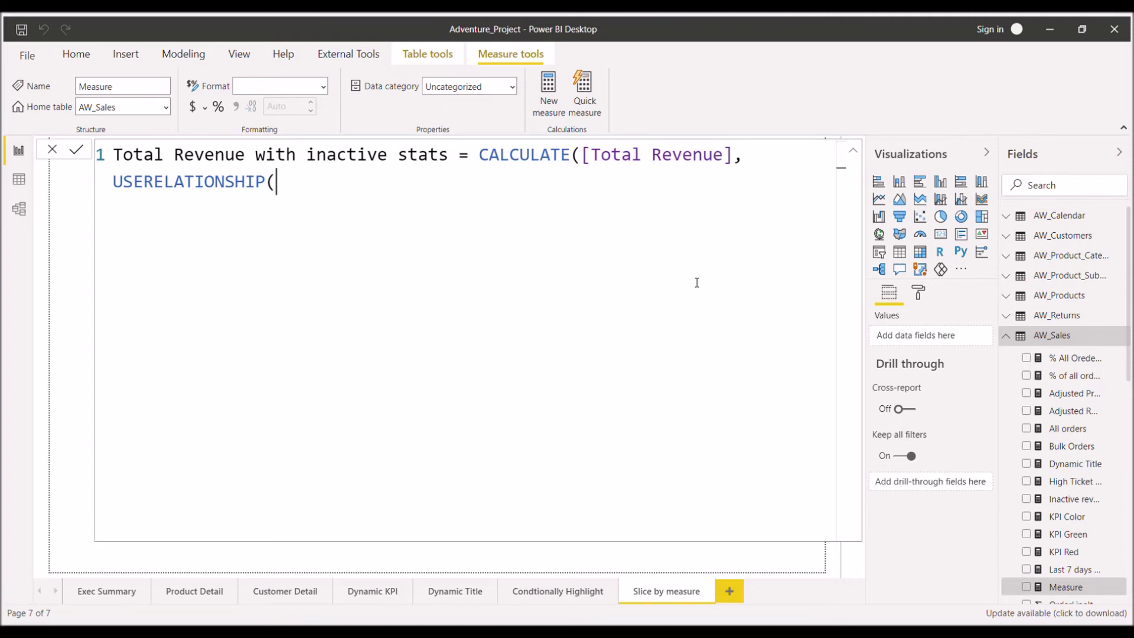
type("dar[Dat")
type("e")
key("Tab")
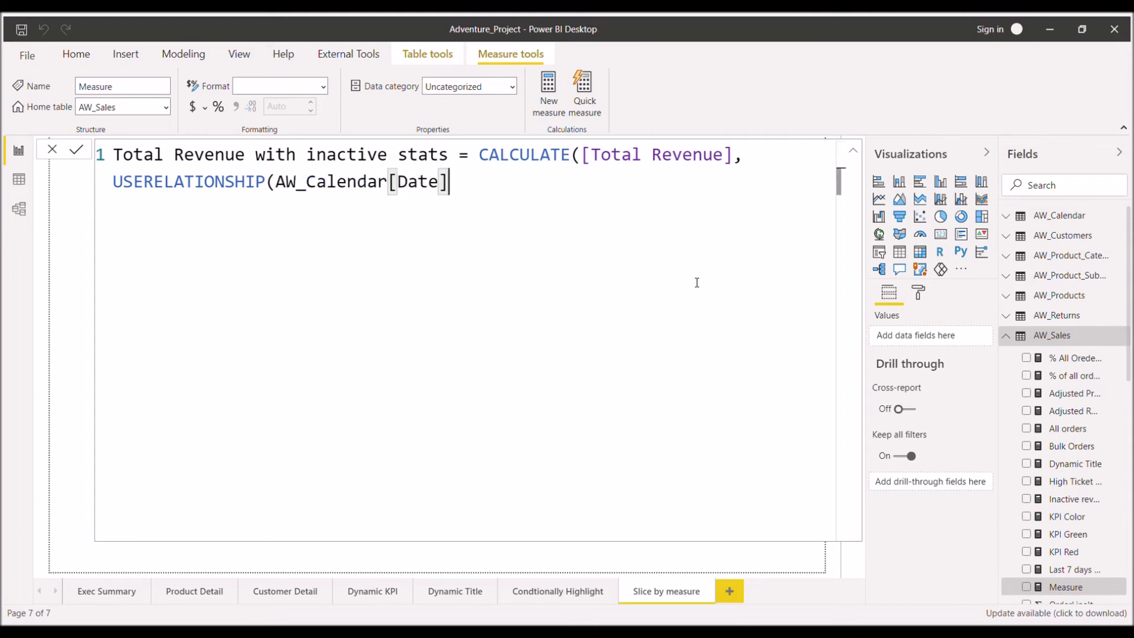
type(",")
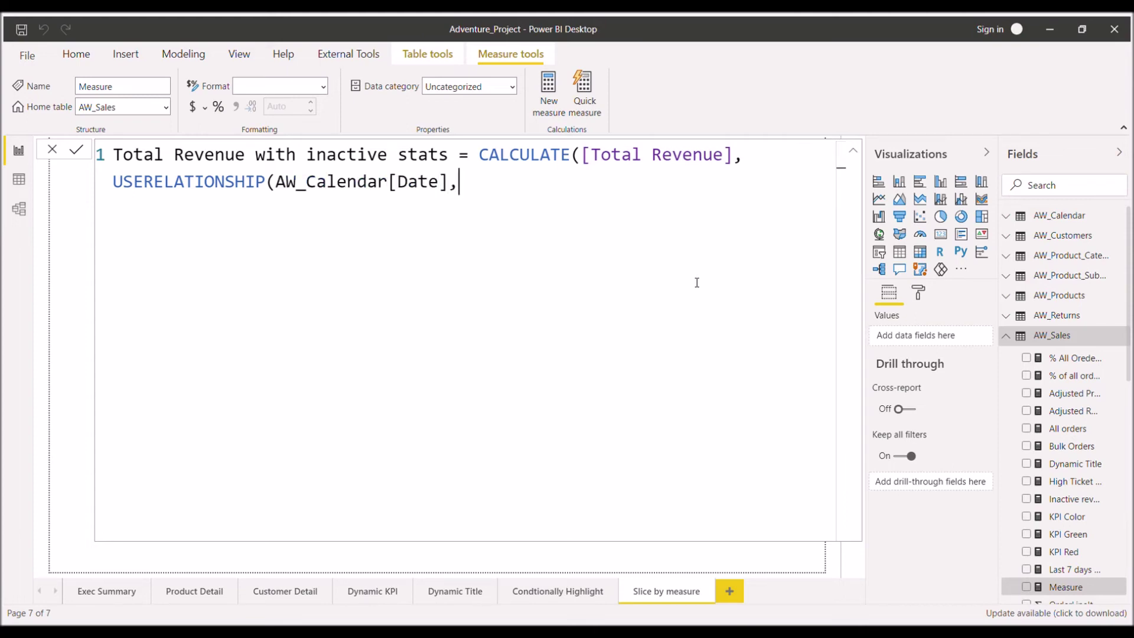
type("stac")
key("BackSpace")
key("BackSpace")
type("oc")
key("Tab")
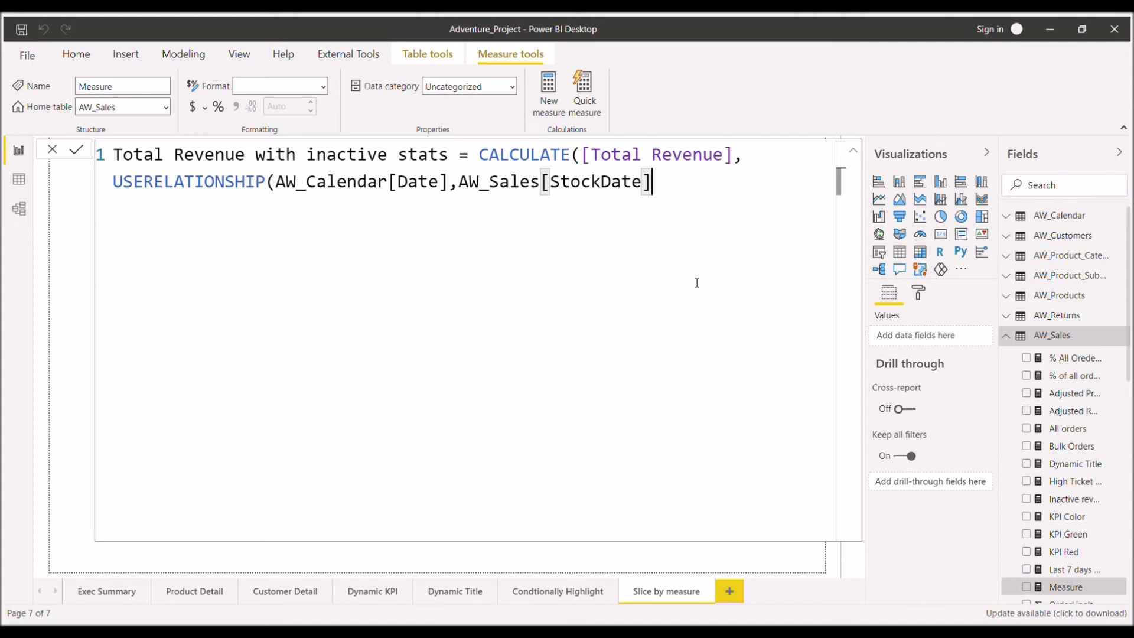
type(")")
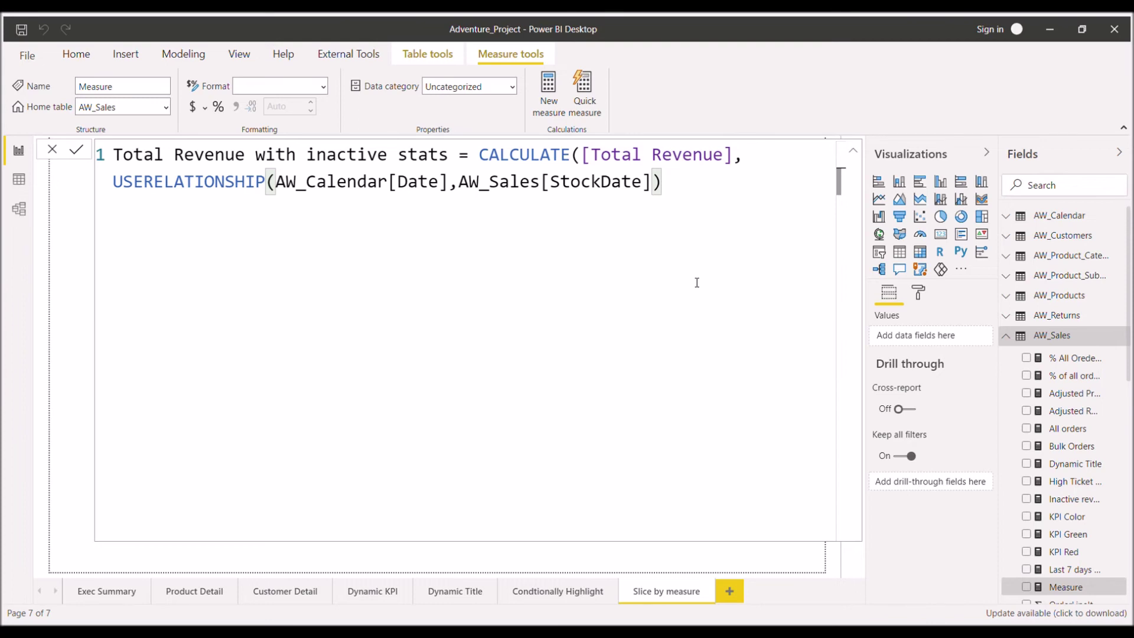
type(")")
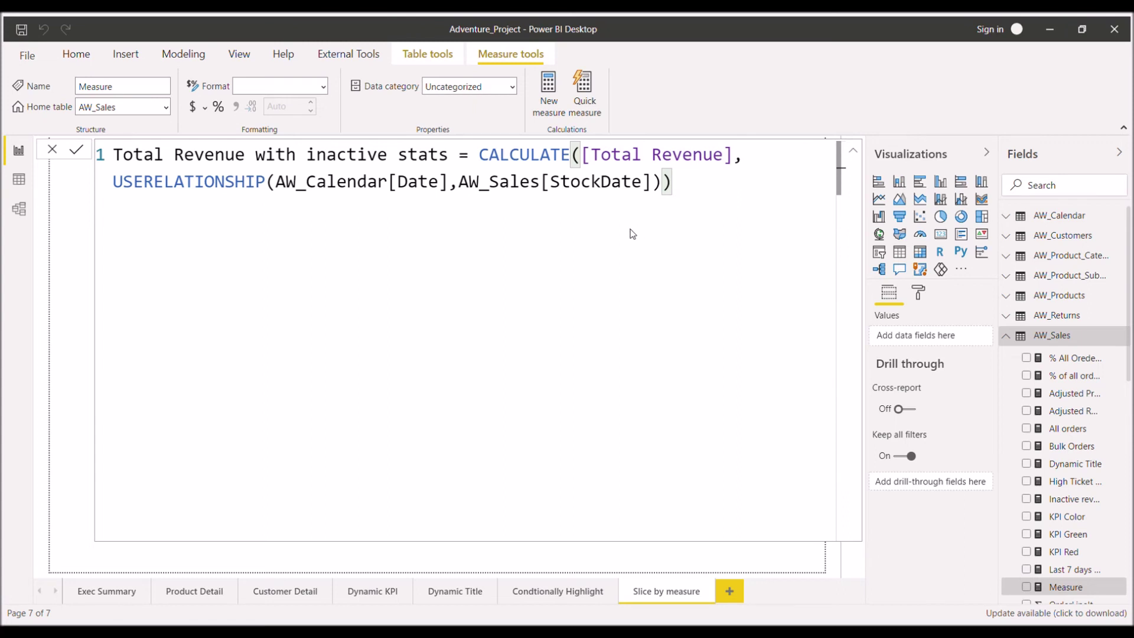
key("Return")
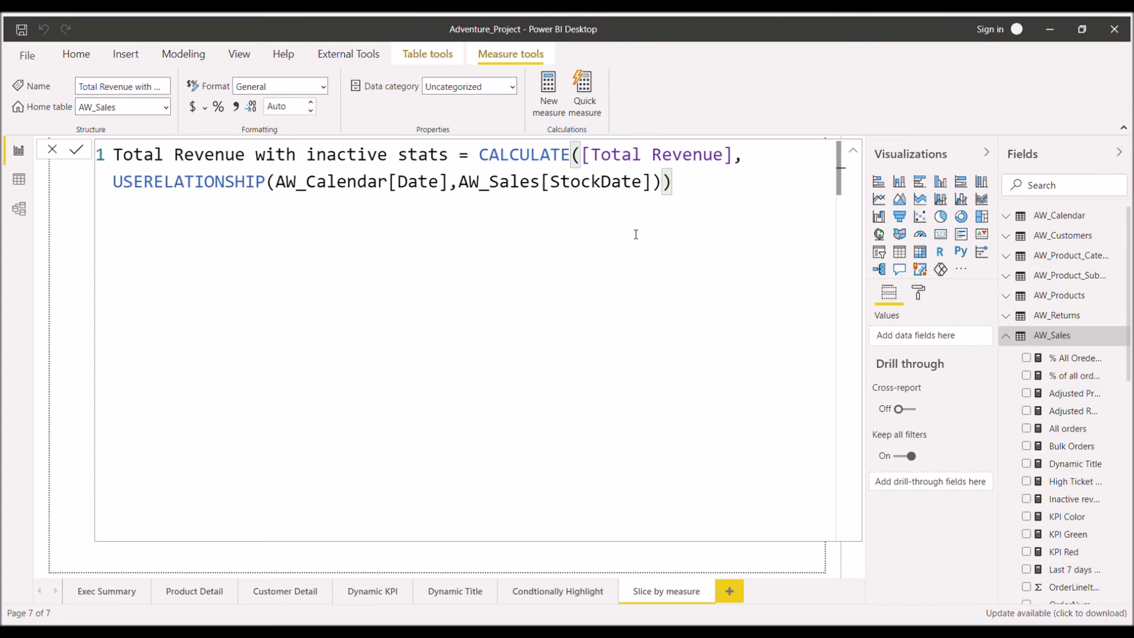
Collapse the formula bar and drop Total Revenue with inactive stats onto the report canvas
left_click(855, 152)
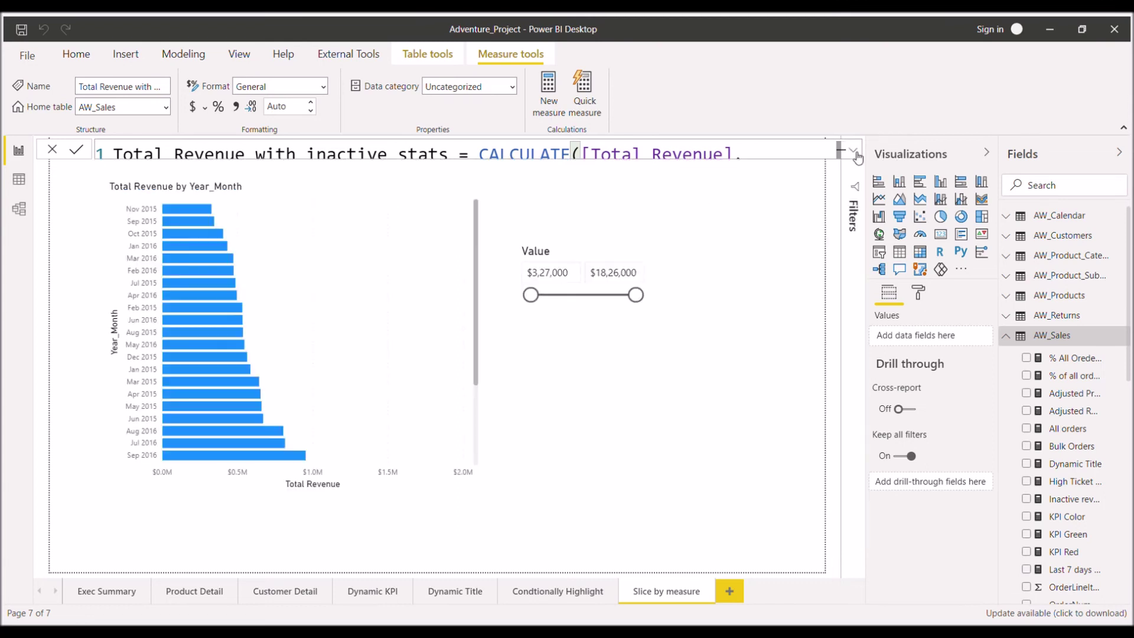
scroll(1090, 574, "down", 3)
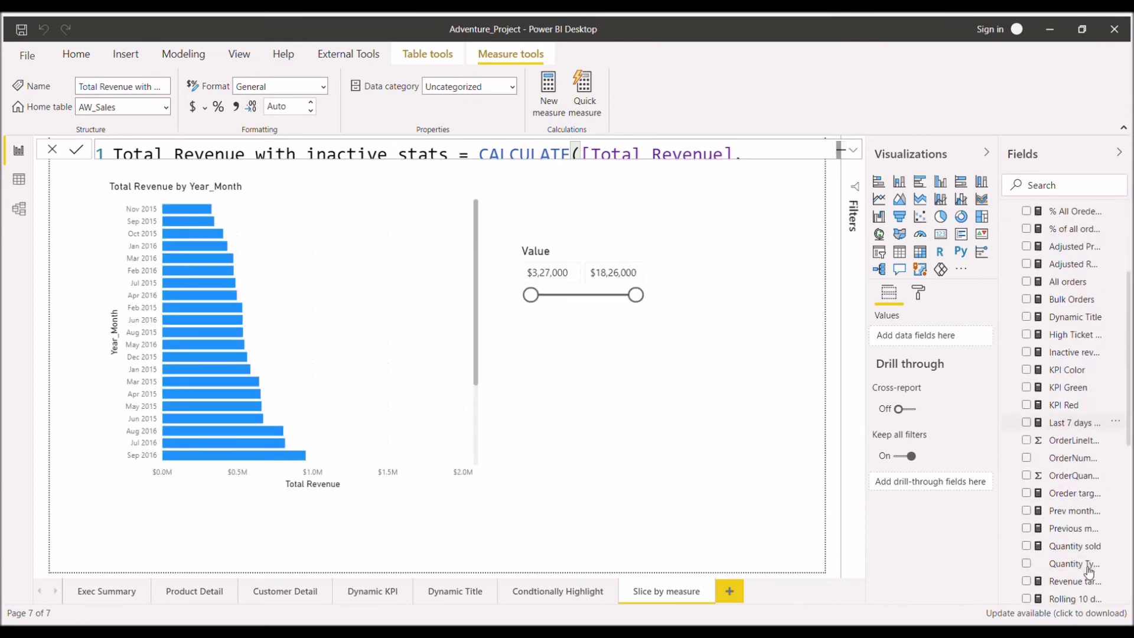
scroll(1090, 572, "down", 5)
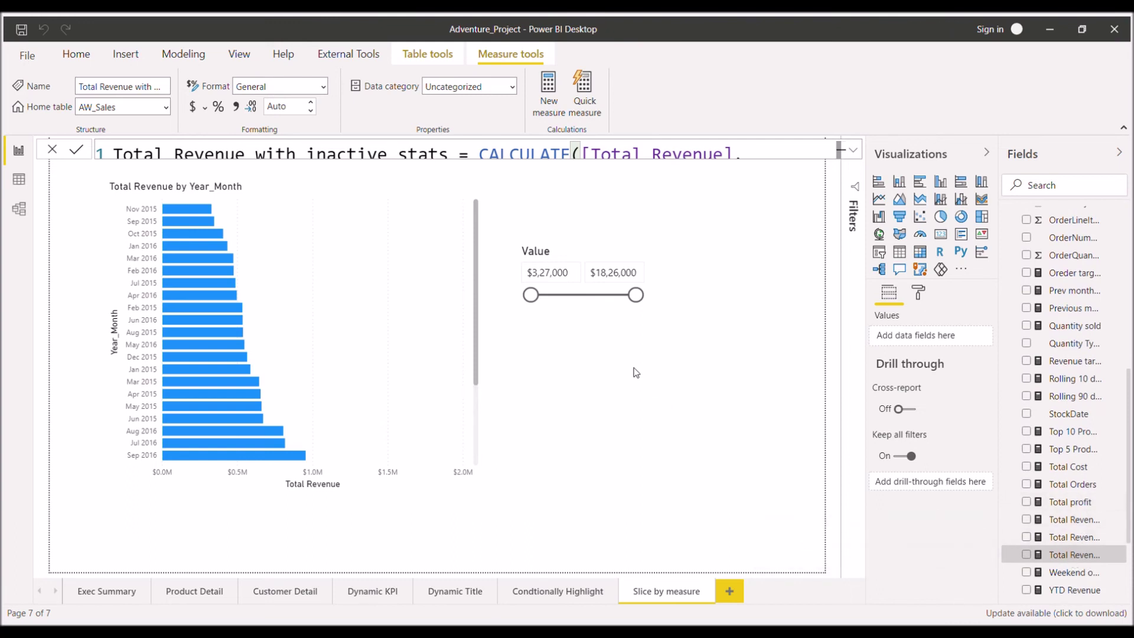
left_click_drag(1071, 555, 630, 336)
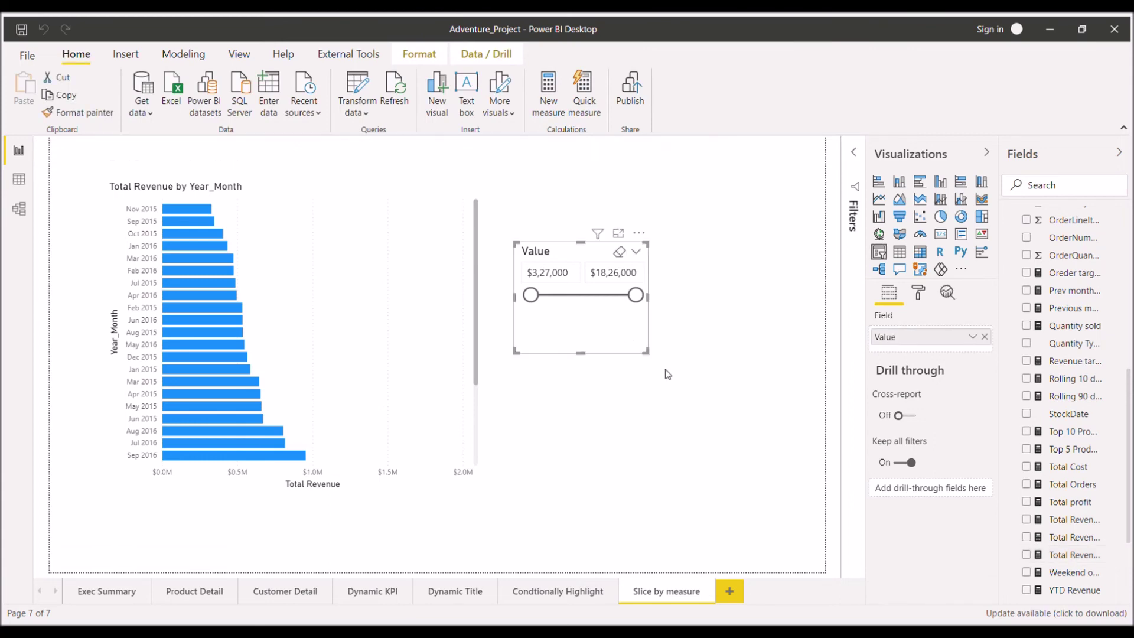
left_click(738, 495)
left_click_drag(1074, 556, 738, 447)
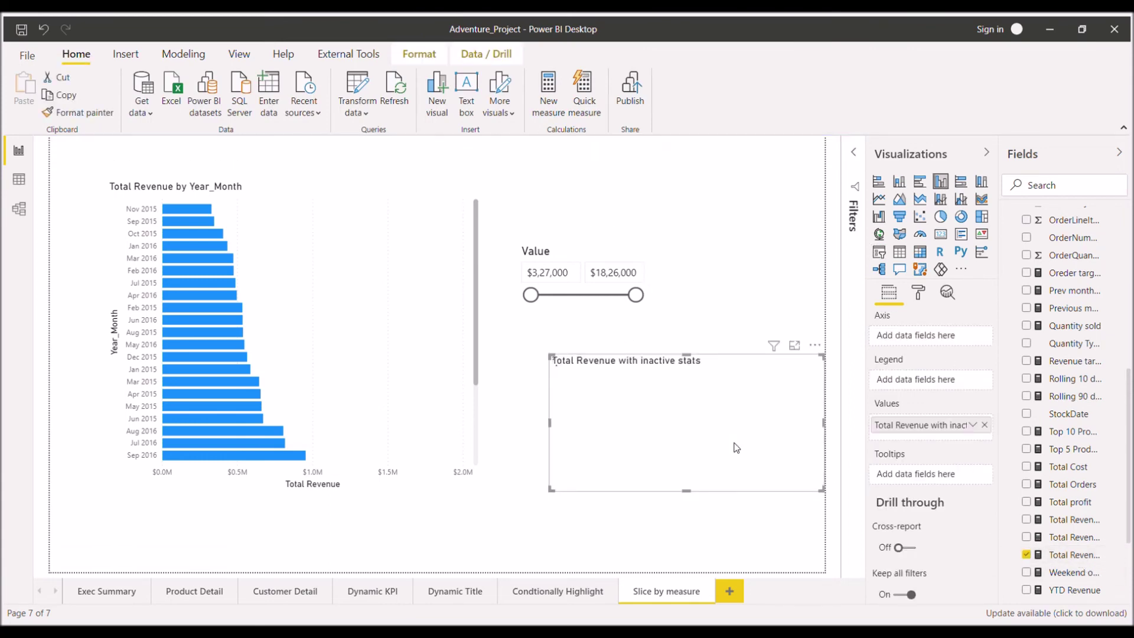
Turn the new visual into a 24.91M card and position it directly below the Value slicer
left_click(941, 234)
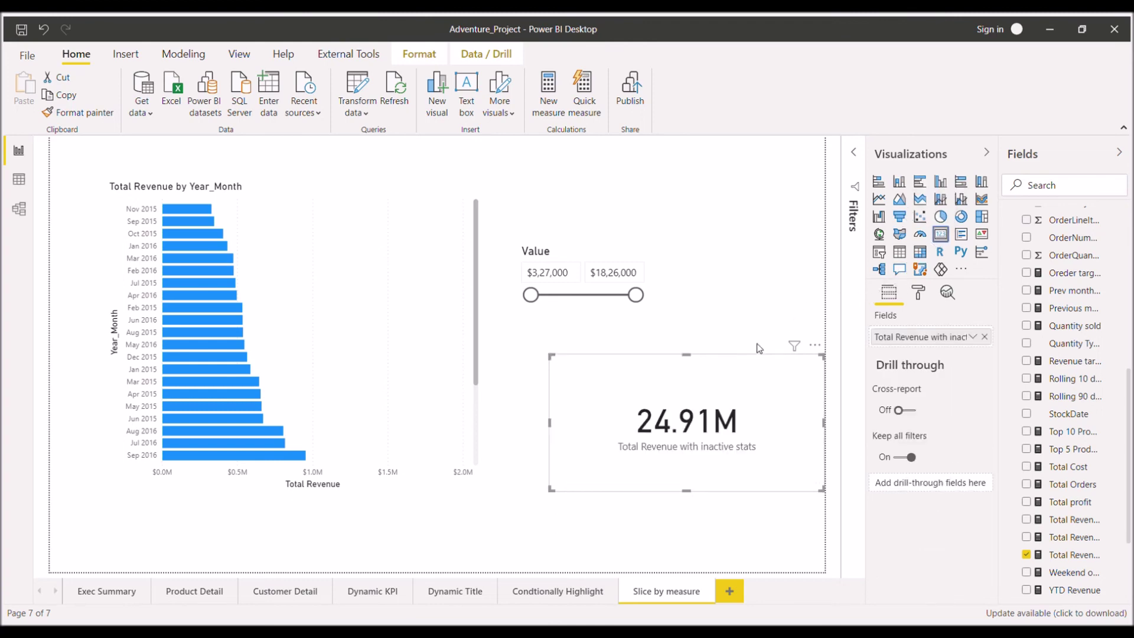
left_click(725, 351)
left_click(703, 375)
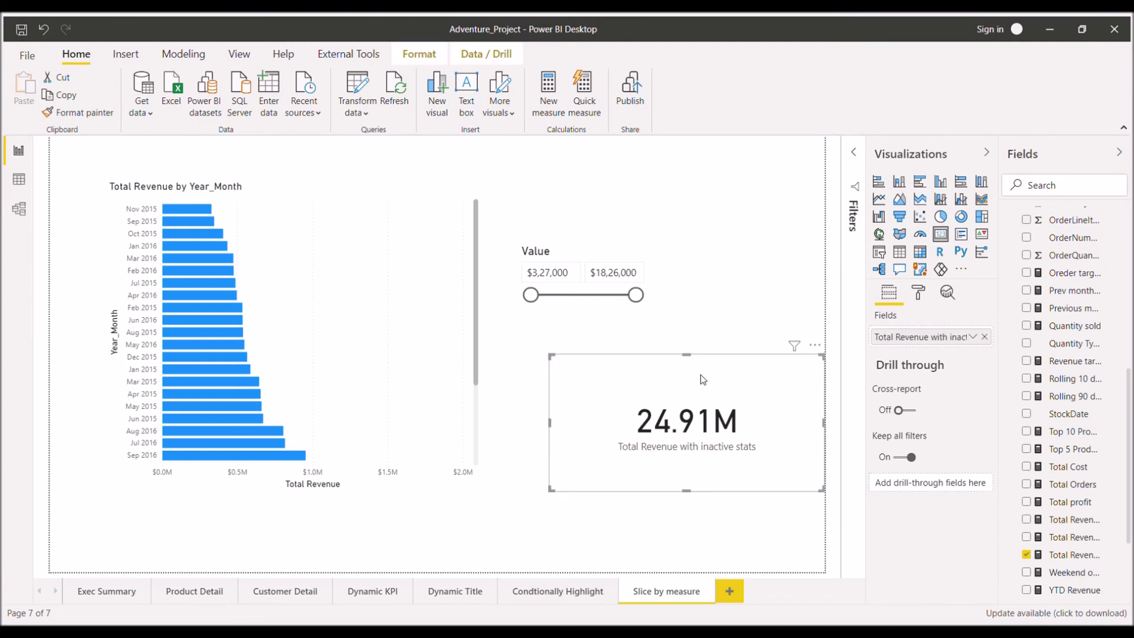
left_click_drag(701, 374, 668, 374)
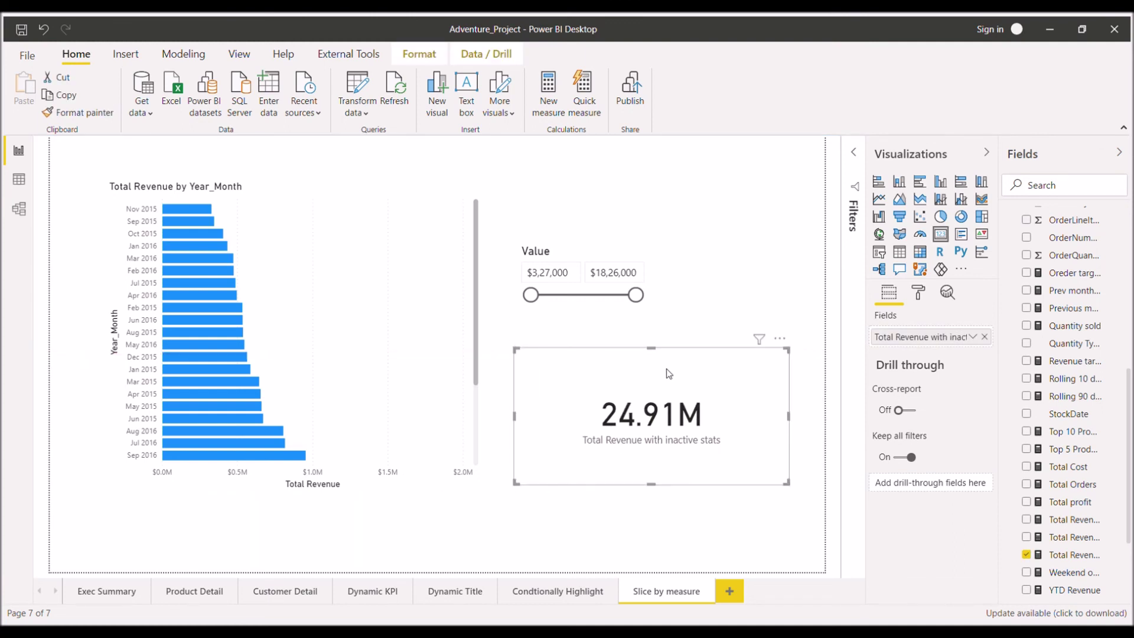